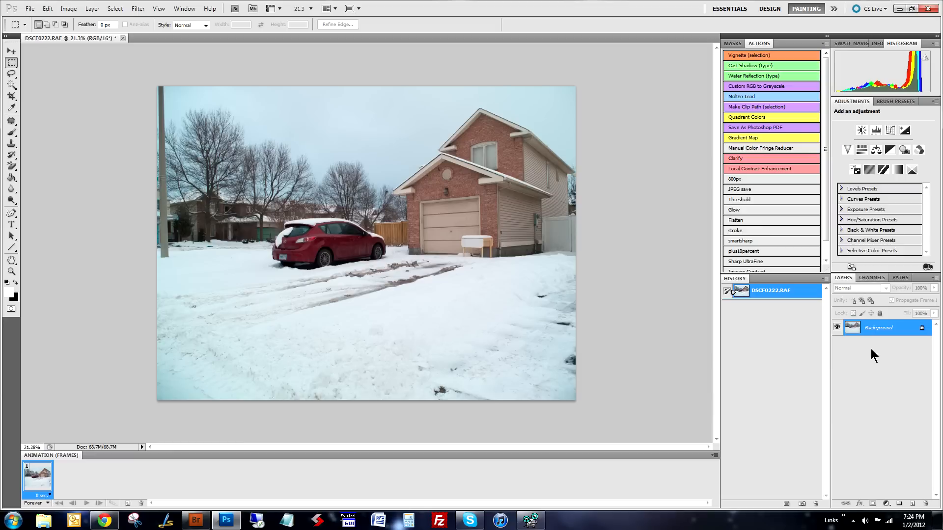
- Add a Curves adjustment layer with the white point at input 243 and highlight points at input 229/output 219 and input 199/output 185
{"action": "left_click", "coordinate": [886, 503]}
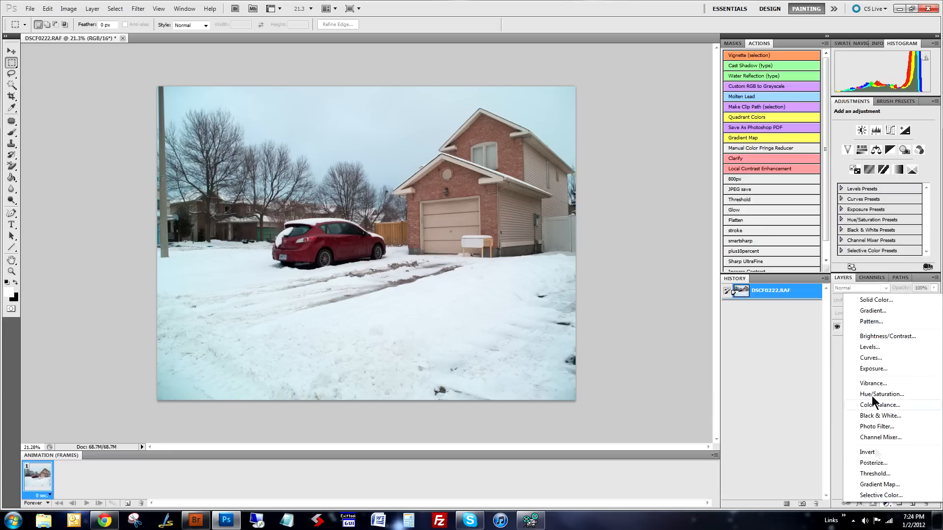
{"action": "left_click", "coordinate": [873, 358]}
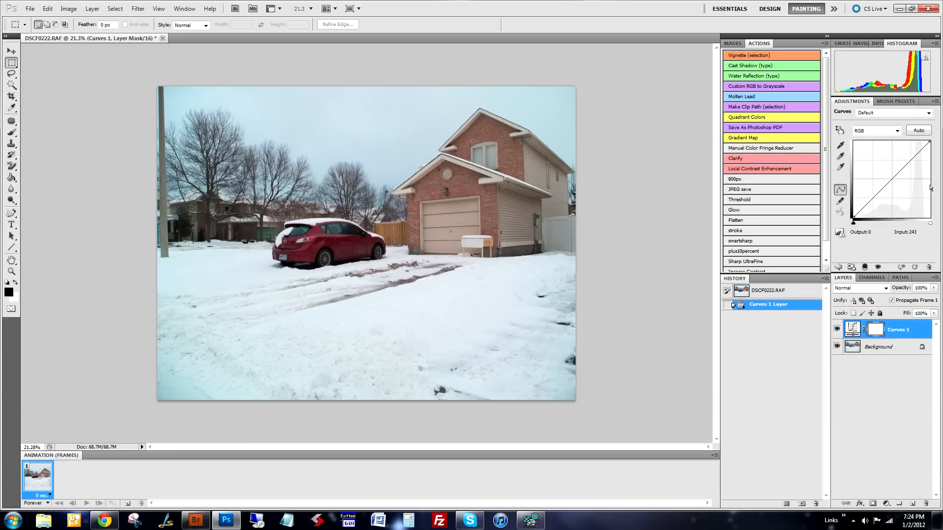
{"action": "left_click_drag", "start_coordinate": [929, 142], "coordinate": [926, 142]}
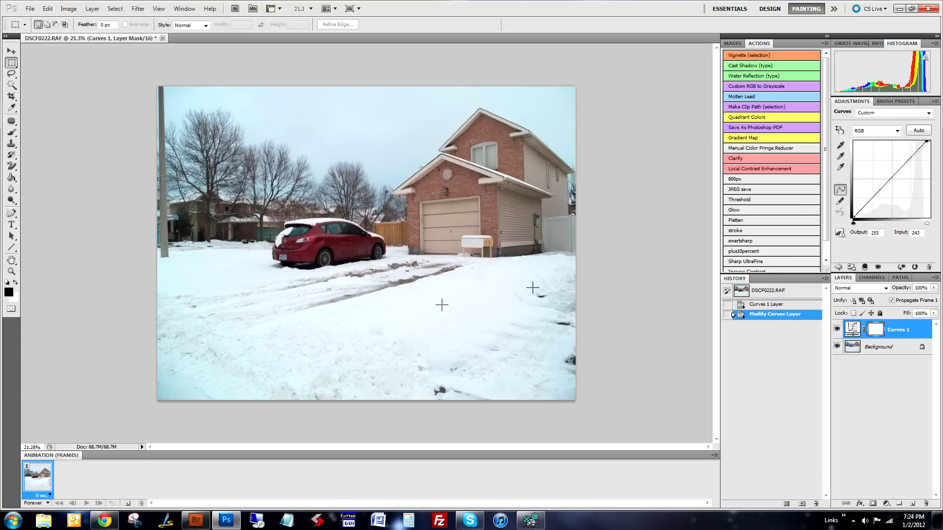
{"action": "left_click_drag", "start_coordinate": [910, 158], "coordinate": [918, 156]}
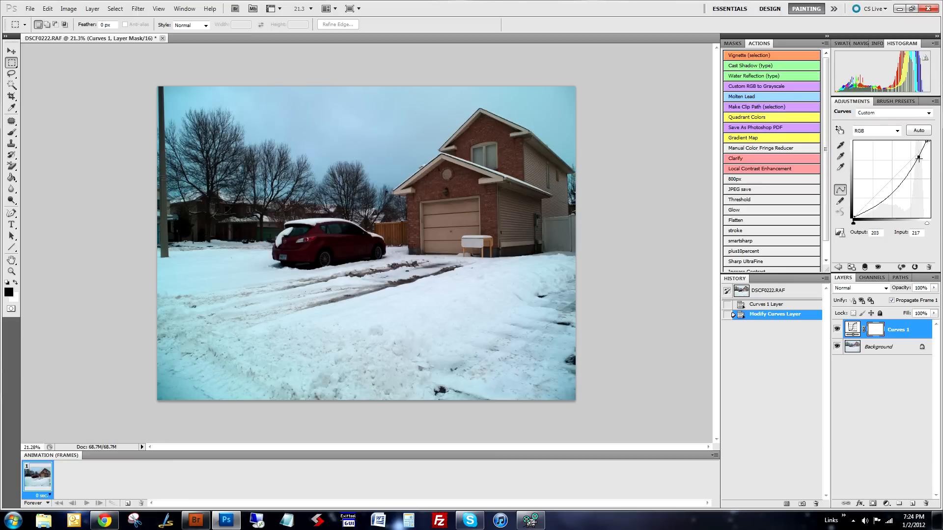
{"action": "left_click_drag", "start_coordinate": [918, 158], "coordinate": [922, 152]}
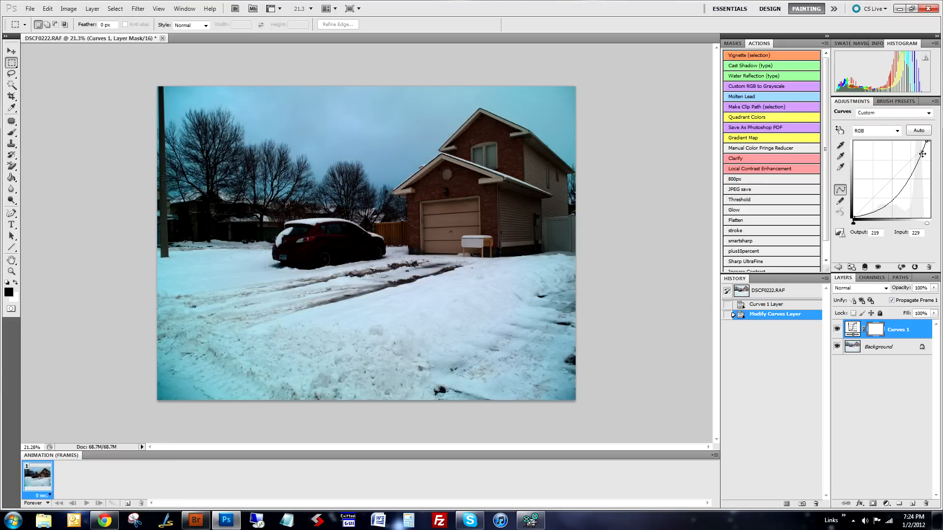
{"action": "left_click_drag", "start_coordinate": [915, 169], "coordinate": [912, 162]}
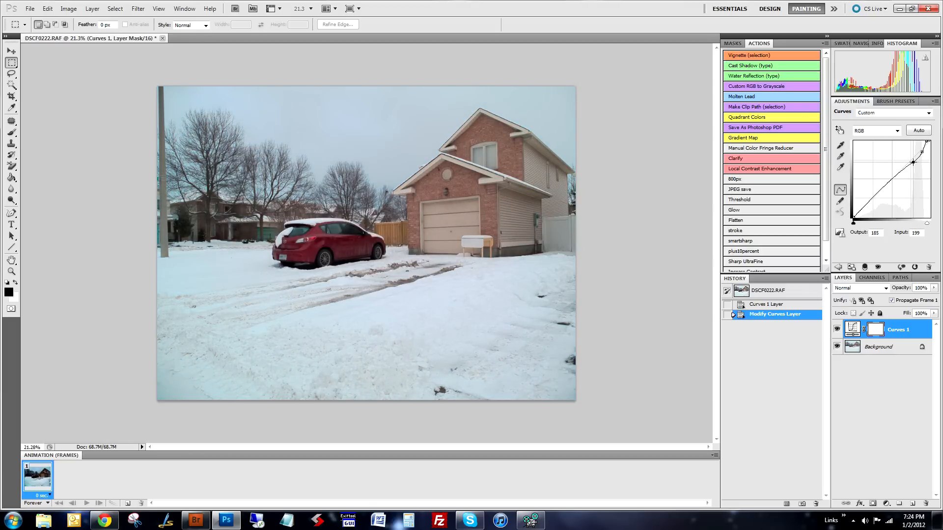
- Compare the photo with and without the Curves adjustment by toggling the layer's visibility
{"action": "left_click", "coordinate": [836, 330]}
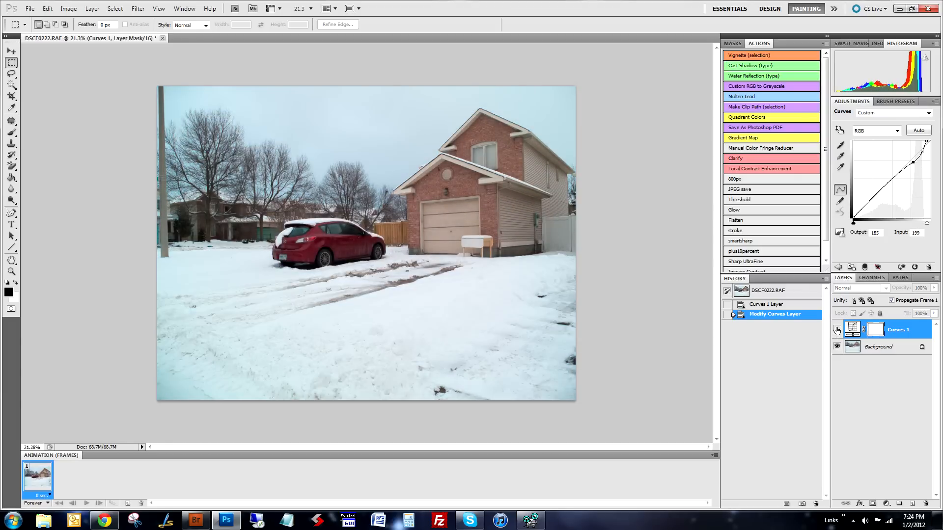
{"action": "left_click", "coordinate": [837, 329]}
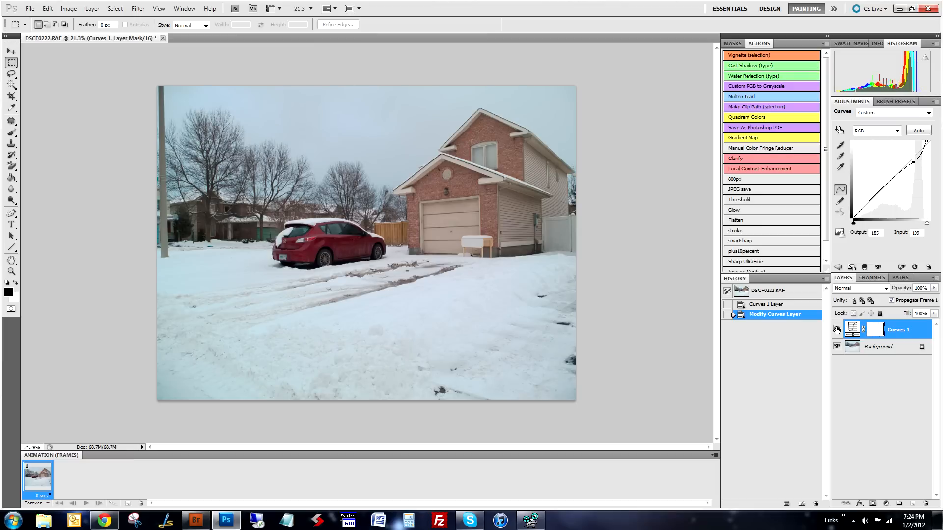
{"action": "left_click", "coordinate": [837, 329]}
{"action": "left_click", "coordinate": [836, 330]}
{"action": "left_click", "coordinate": [837, 329]}
{"action": "left_click", "coordinate": [837, 329]}
{"action": "left_click", "coordinate": [836, 329]}
{"action": "left_click", "coordinate": [836, 330]}
{"action": "left_click", "coordinate": [837, 329]}
{"action": "left_click", "coordinate": [837, 330]}
{"action": "left_click", "coordinate": [836, 330]}
{"action": "left_click", "coordinate": [836, 330]}
- Show the Info readouts and set the Curves gray point by sampling the shaded snow just left of the car
{"action": "left_click", "coordinate": [840, 156]}
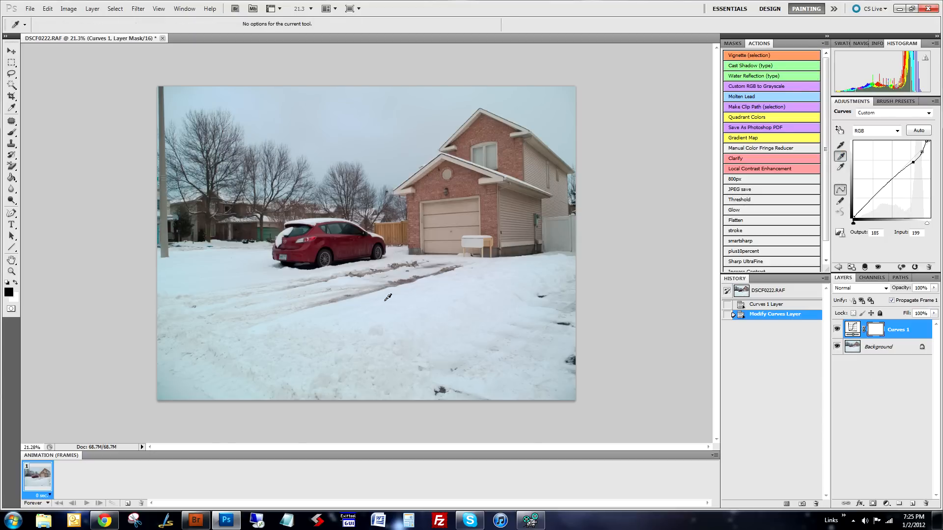
{"action": "left_click", "coordinate": [874, 45]}
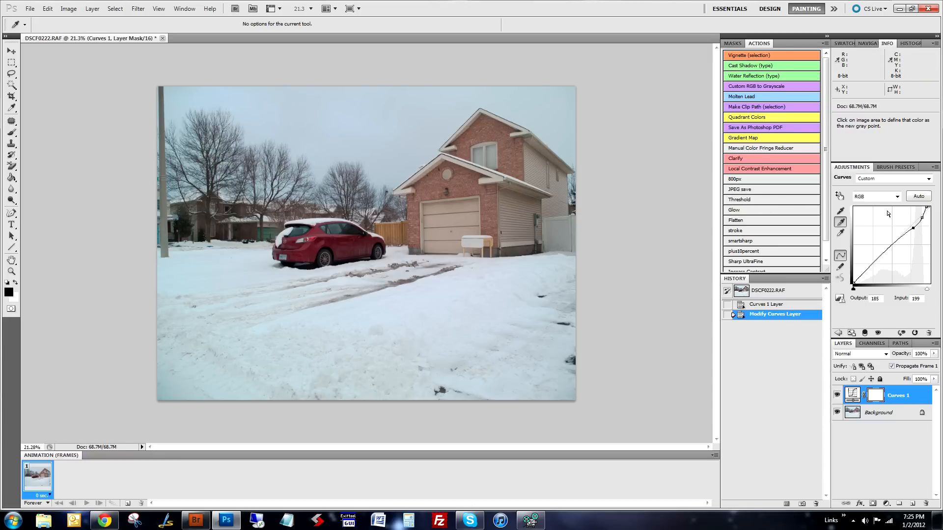
{"action": "left_click", "coordinate": [841, 223]}
{"action": "left_click", "coordinate": [841, 224]}
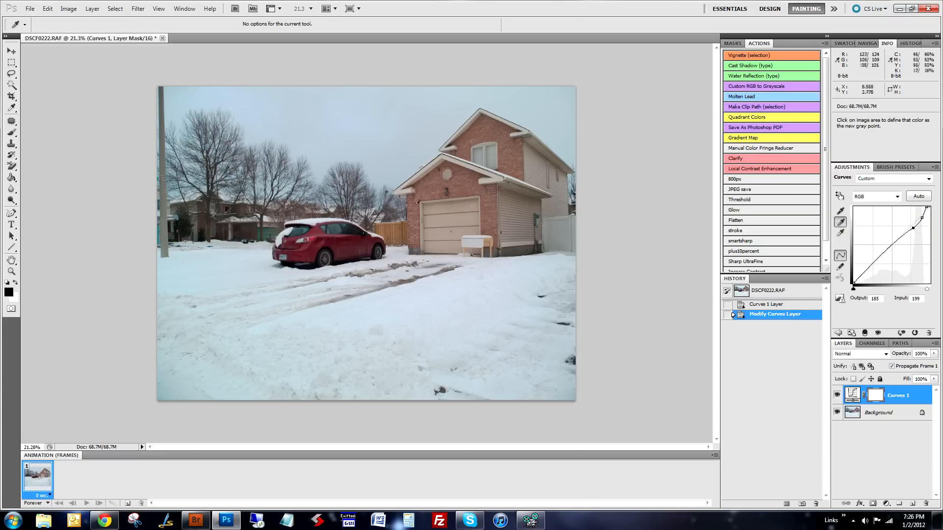
{"action": "left_click", "coordinate": [214, 262]}
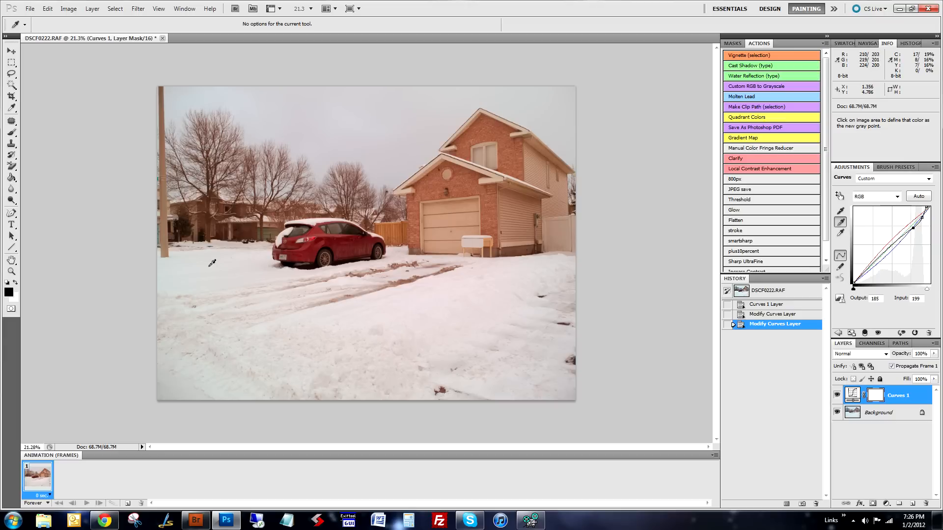
- Reduce the Curves layer's opacity to 50% and flatten the image
{"action": "left_click", "coordinate": [932, 354]}
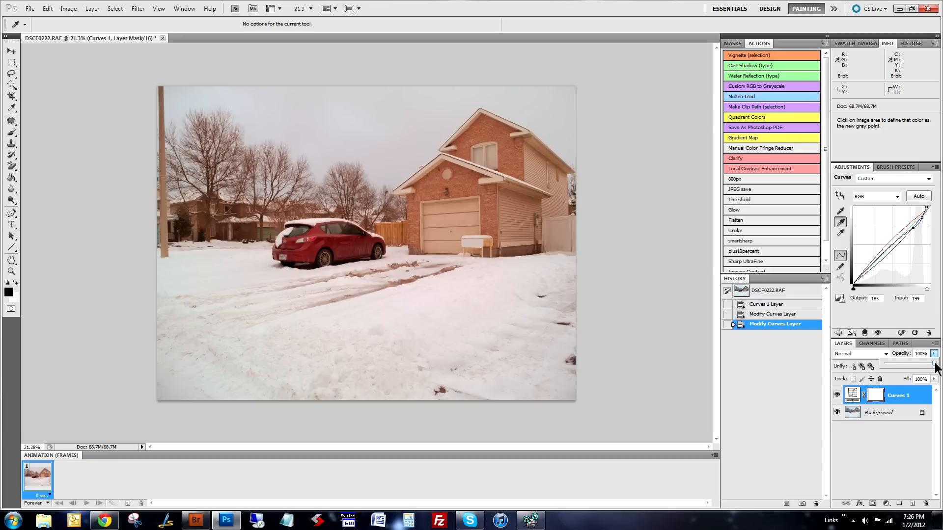
{"action": "left_click_drag", "start_coordinate": [934, 363], "coordinate": [869, 363]}
{"action": "left_click", "coordinate": [909, 365]}
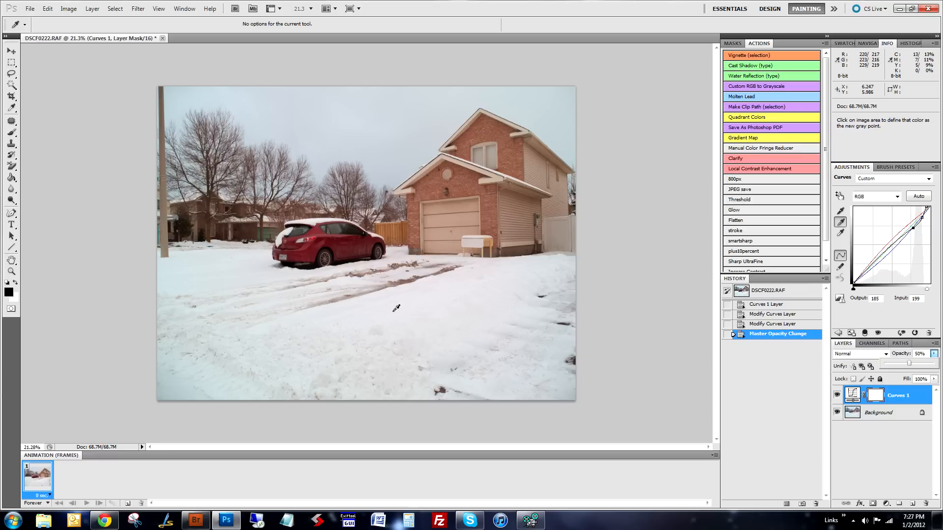
{"action": "left_click", "coordinate": [741, 221]}
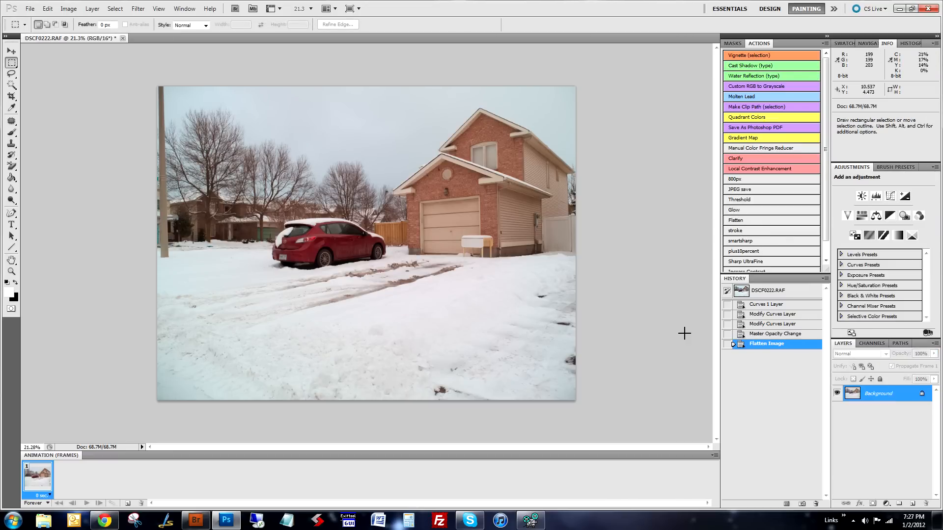
- Add a new Curves layer, pull in its white point, and place points at input 198/output 192 and input 158/output 160
{"action": "left_click", "coordinate": [887, 505]}
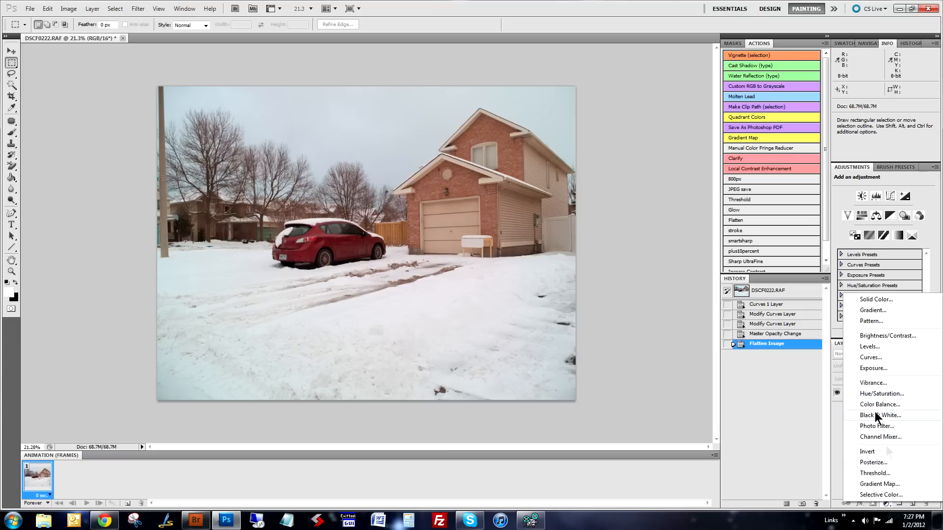
{"action": "left_click", "coordinate": [869, 357]}
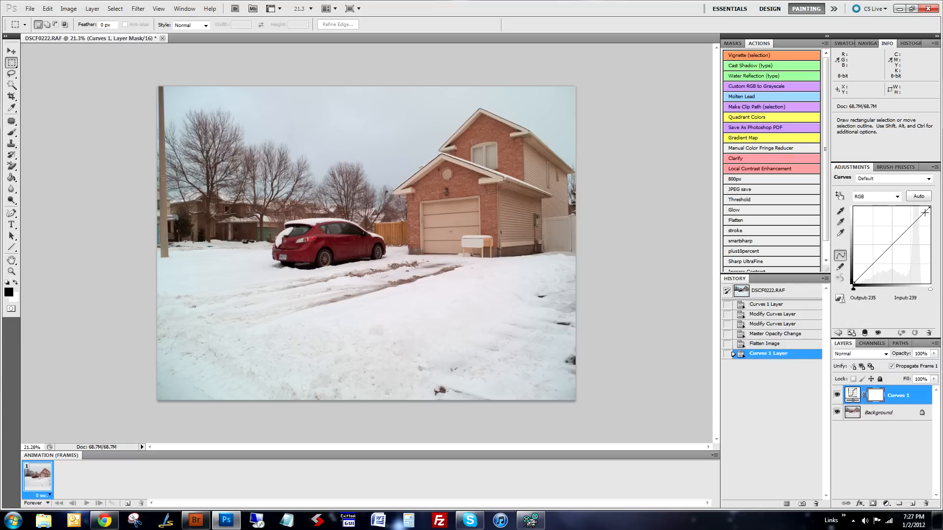
{"action": "left_click_drag", "start_coordinate": [927, 209], "coordinate": [898, 239]}
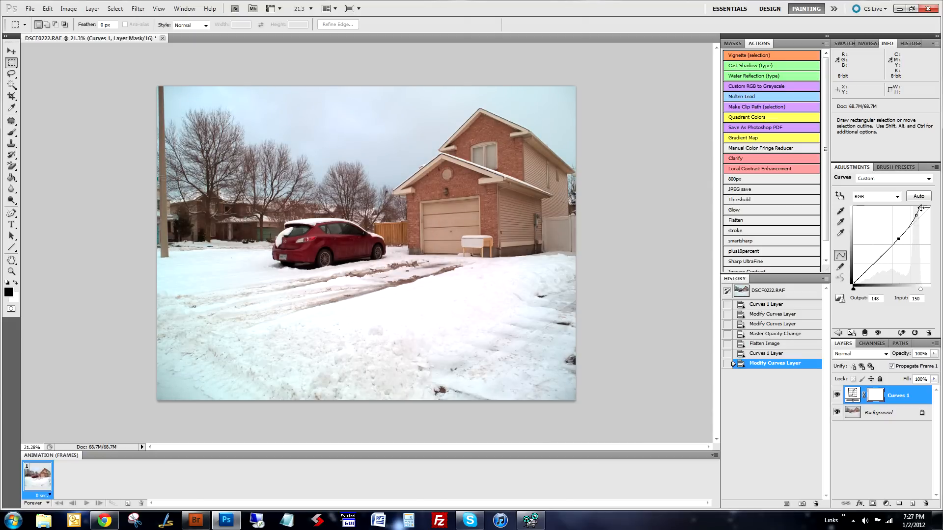
{"action": "left_click_drag", "start_coordinate": [920, 207], "coordinate": [907, 230]}
{"action": "left_click_drag", "start_coordinate": [914, 227], "coordinate": [912, 226]}
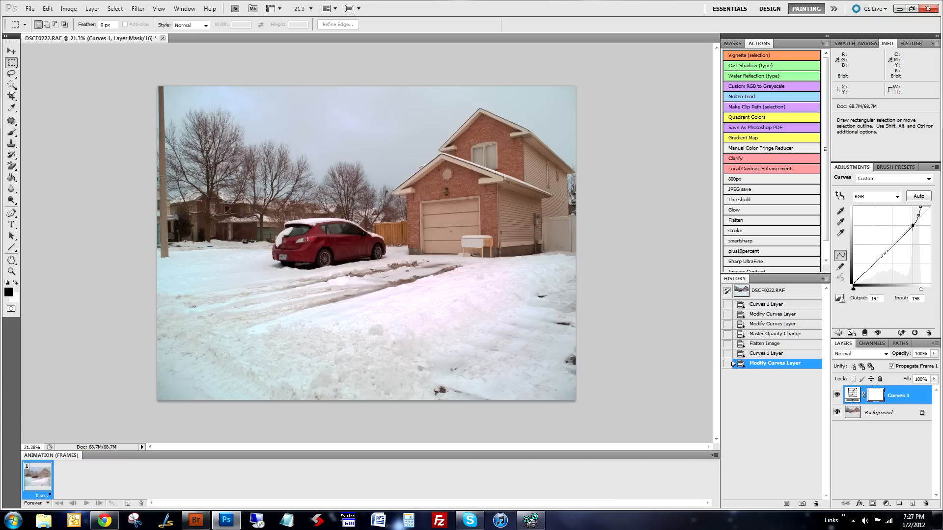
{"action": "left_click", "coordinate": [900, 236]}
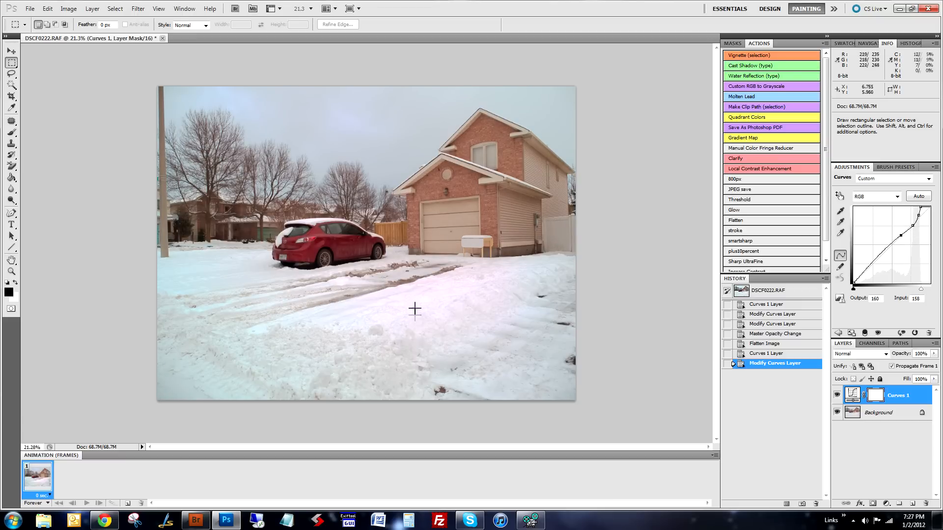
- Lower the new Curves layer's opacity to 39% while checking the snow detail in the driveway
{"action": "scroll", "coordinate": [400, 307], "scroll_direction": "up", "scroll_amount": 3}
{"action": "scroll", "coordinate": [397, 311], "scroll_direction": "up", "scroll_amount": 3}
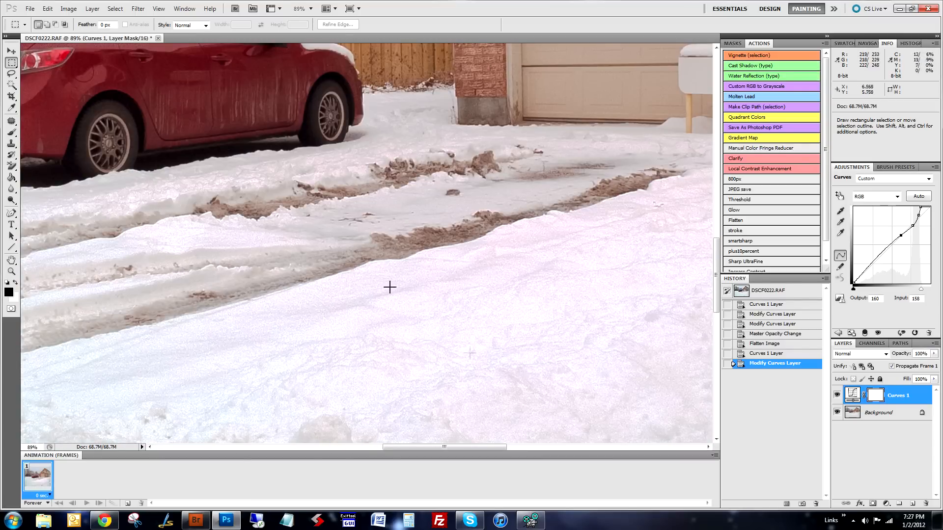
{"action": "scroll", "coordinate": [537, 339], "scroll_direction": "down", "scroll_amount": 1}
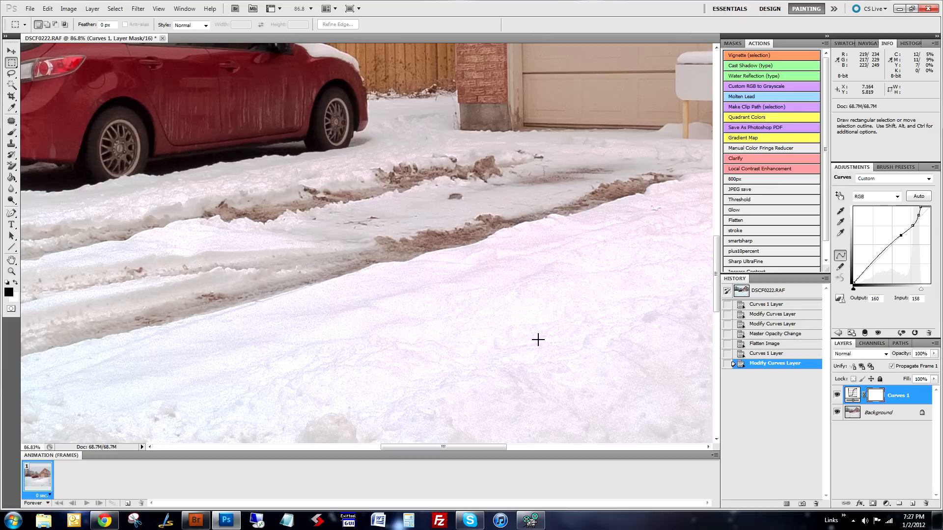
{"action": "left_click", "coordinate": [933, 353]}
{"action": "left_click_drag", "start_coordinate": [932, 364], "coordinate": [885, 365]}
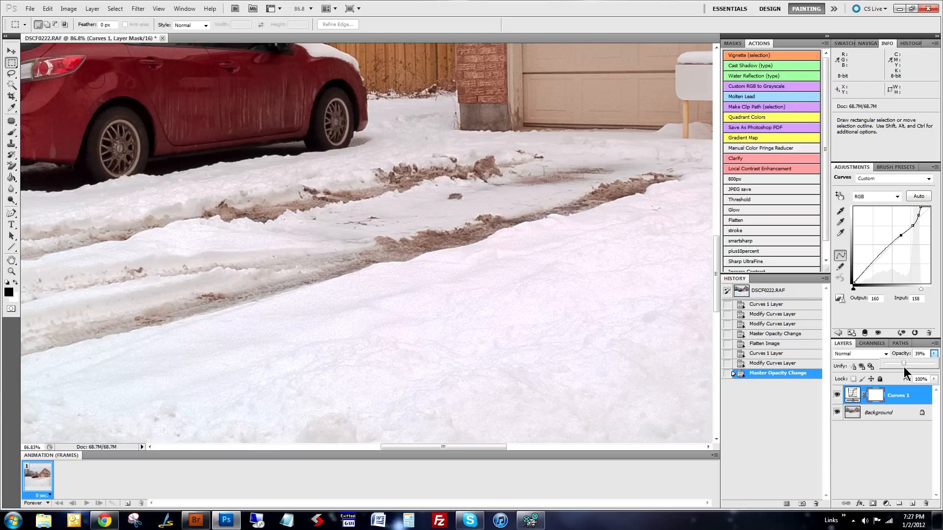
{"action": "scroll", "coordinate": [509, 311], "scroll_direction": "down", "scroll_amount": 9}
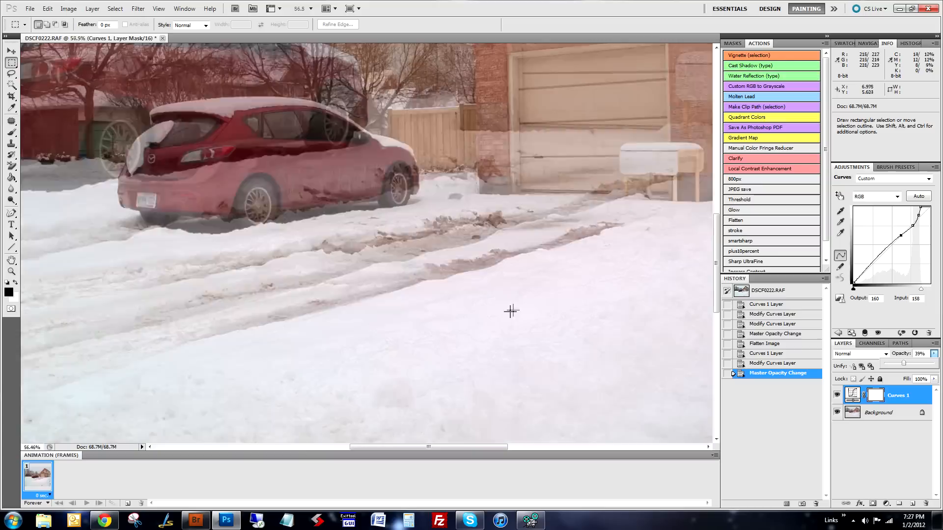
{"action": "scroll", "coordinate": [461, 311], "scroll_direction": "up", "scroll_amount": 2}
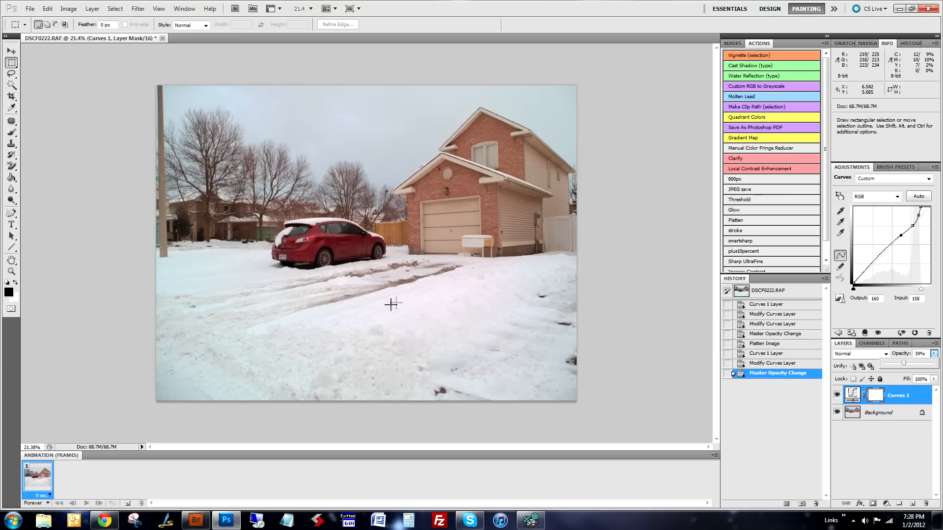
- Brighten the red car's door tones with the on-image curve adjustment, raising input 53 to output 84
{"action": "scroll", "coordinate": [394, 303], "scroll_direction": "up", "scroll_amount": 8}
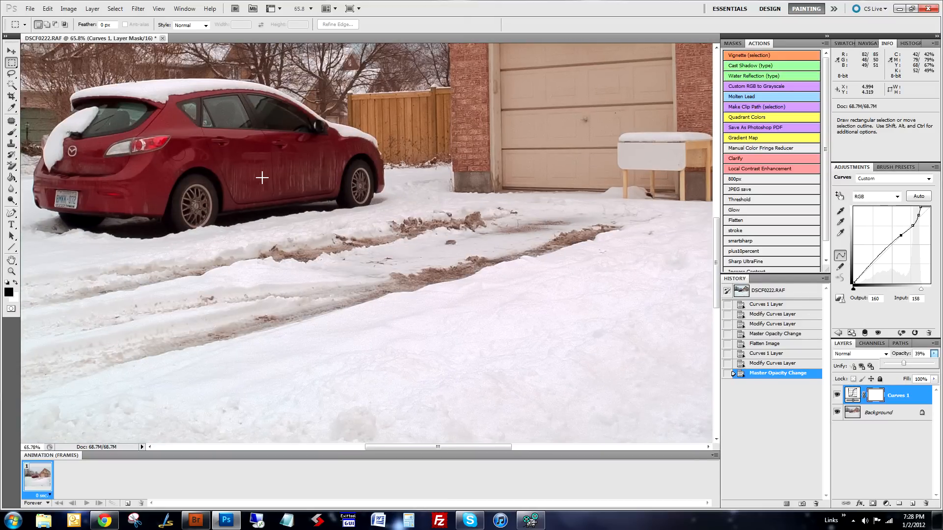
{"action": "left_click", "coordinate": [840, 196]}
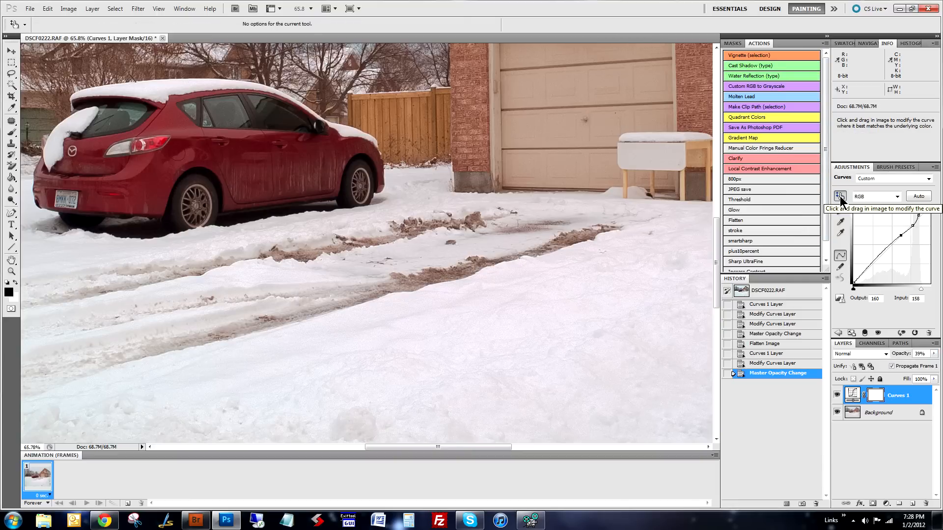
{"action": "left_click", "coordinate": [265, 183]}
{"action": "left_click_drag", "start_coordinate": [265, 183], "coordinate": [264, 170]}
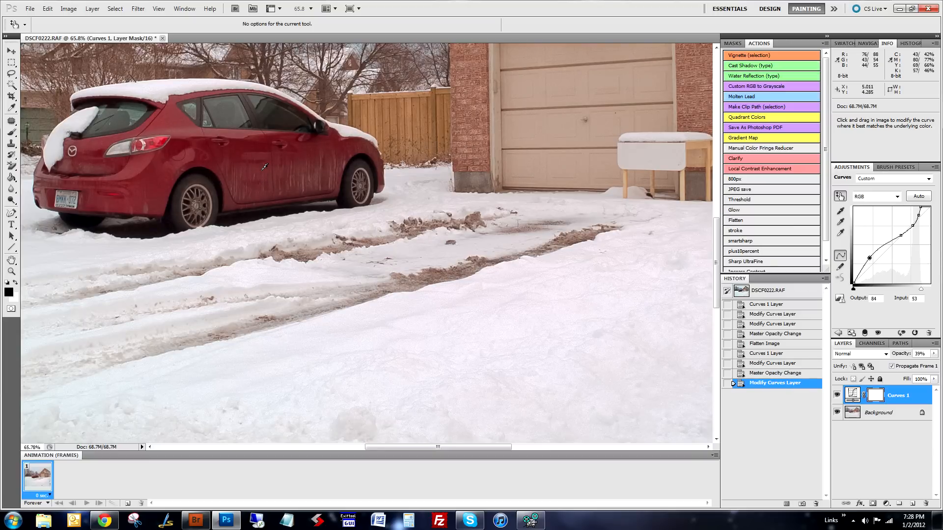
- Compare the whole photo with and without the second Curves adjustment
{"action": "scroll", "coordinate": [147, 219], "scroll_direction": "down", "scroll_amount": 3}
{"action": "scroll", "coordinate": [152, 224], "scroll_direction": "down", "scroll_amount": 3}
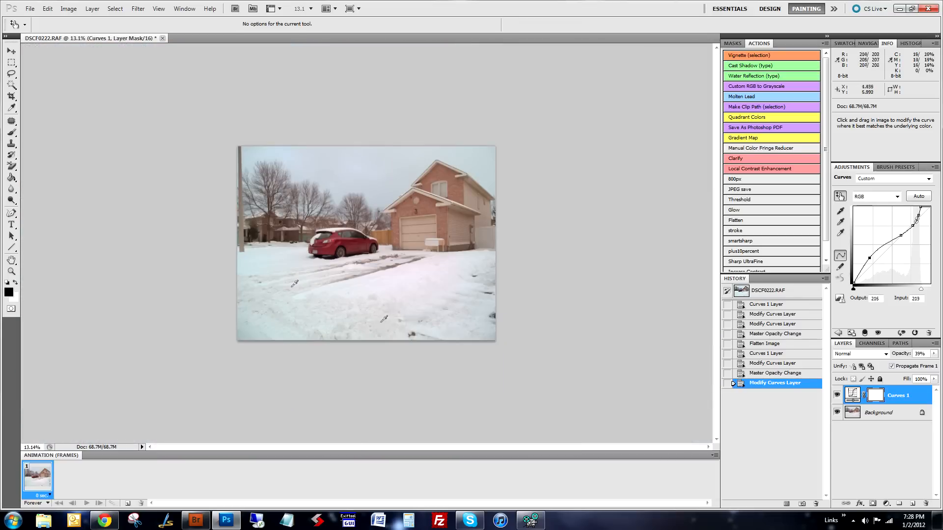
{"action": "left_click", "coordinate": [835, 395]}
{"action": "left_click", "coordinate": [835, 396]}
{"action": "left_click", "coordinate": [836, 395]}
{"action": "left_click", "coordinate": [835, 395]}
{"action": "left_click", "coordinate": [834, 396]}
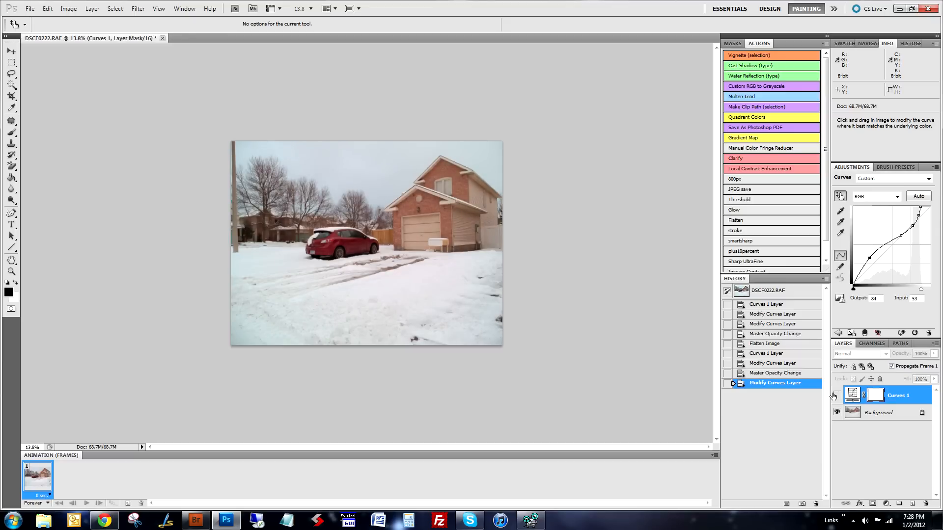
{"action": "left_click", "coordinate": [834, 396]}
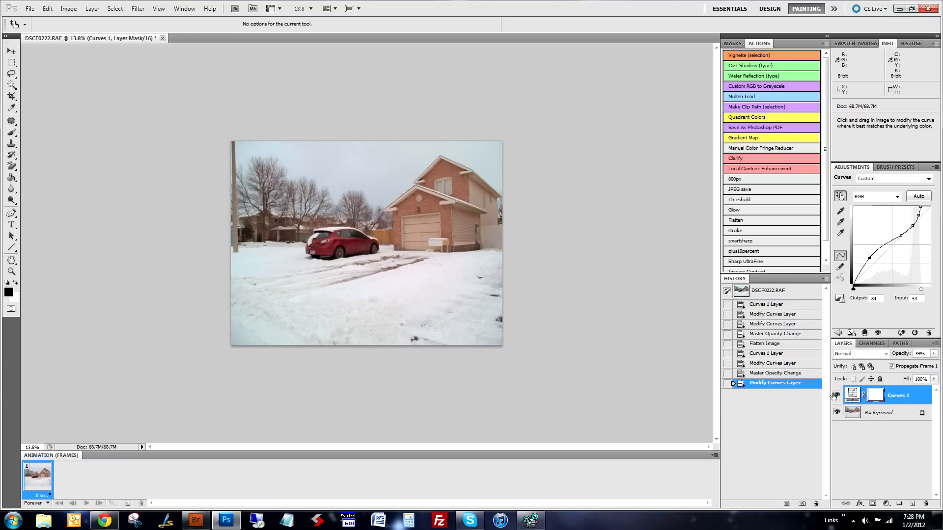
- Lower the Curves layer's opacity to 22% and compare the photo with and without the layer
{"action": "left_click", "coordinate": [934, 354]}
{"action": "mouse_move", "coordinate": [903, 364]}
{"action": "left_mouse_down"}
{"action": "mouse_move", "coordinate": [919, 361]}
{"action": "mouse_move", "coordinate": [894, 363]}
{"action": "left_mouse_up"}
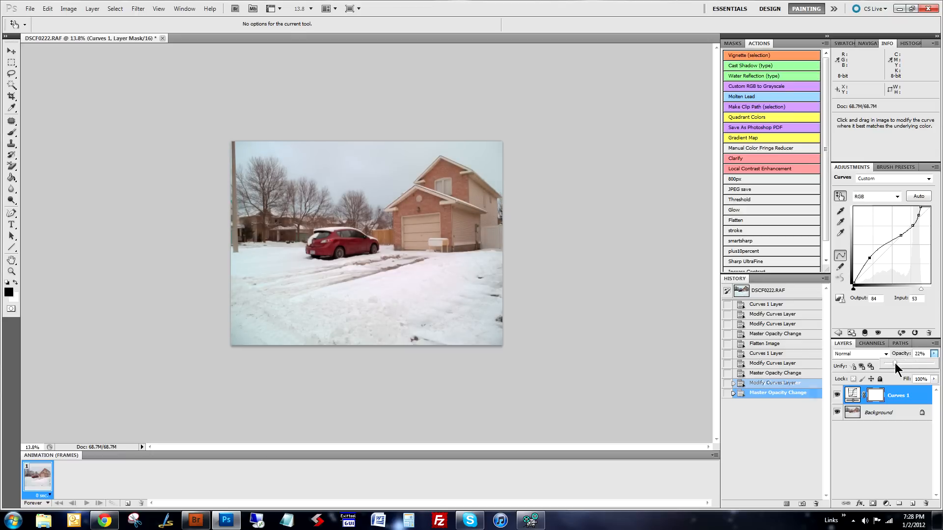
{"action": "left_click", "coordinate": [837, 396]}
{"action": "left_click", "coordinate": [837, 396]}
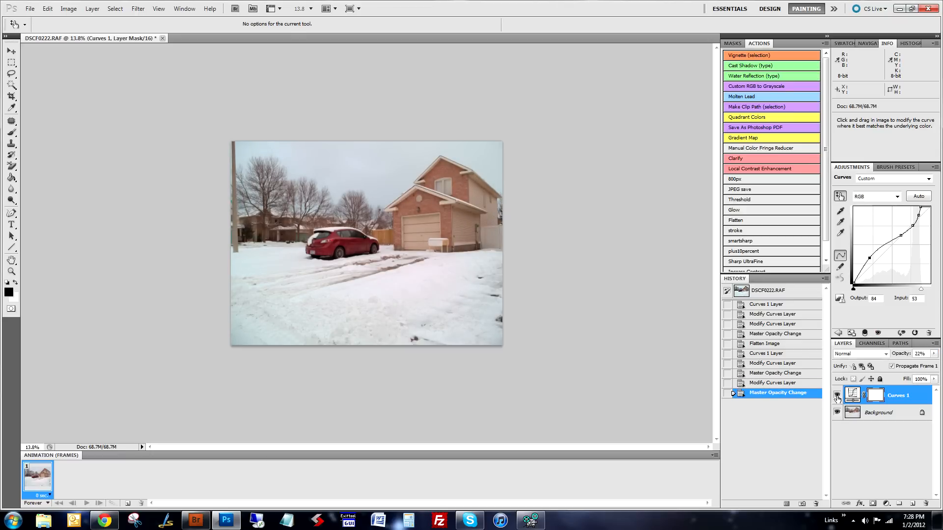
{"action": "left_click", "coordinate": [837, 397]}
{"action": "left_click", "coordinate": [837, 396]}
- Flatten the image and run the Local Contrast Enhancement action on it
{"action": "left_click", "coordinate": [747, 222]}
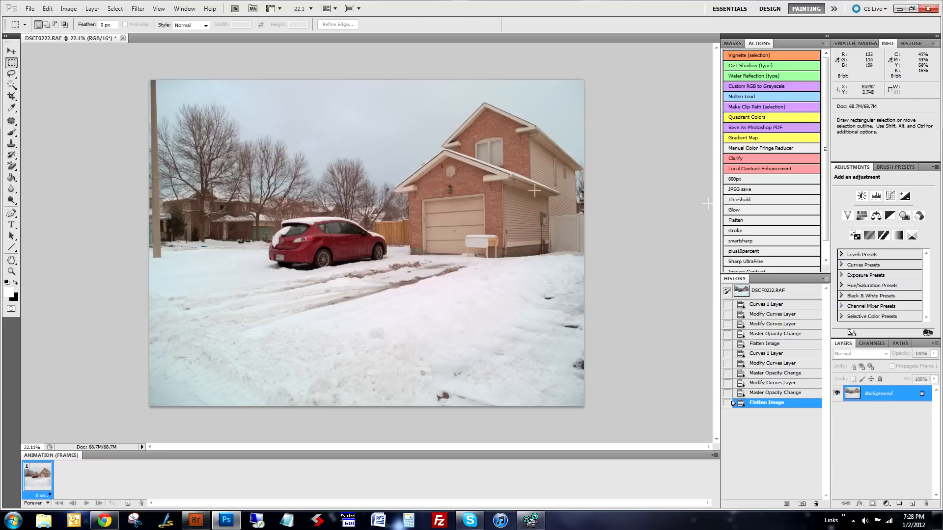
{"action": "left_click", "coordinate": [757, 167]}
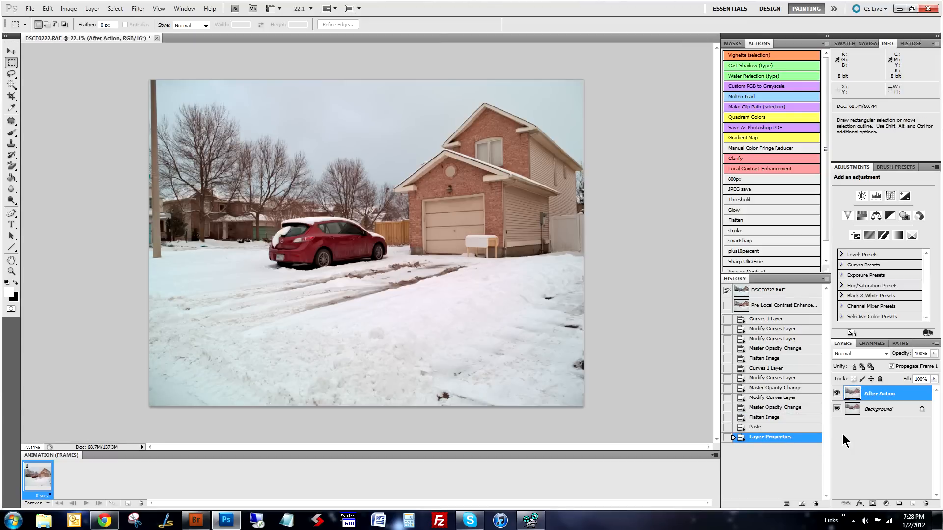
- Compare the photo repeatedly with and without the After Action layer to judge the local contrast enhancement
{"action": "left_click", "coordinate": [836, 394]}
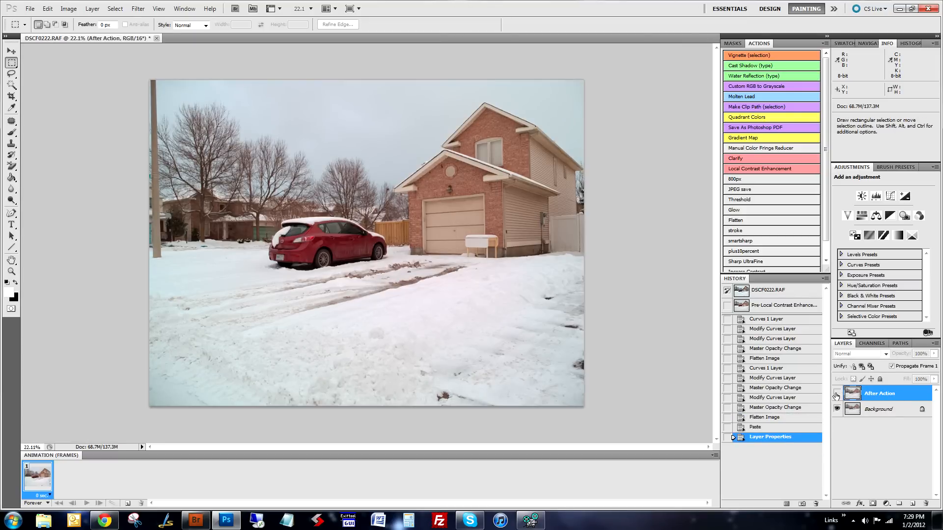
{"action": "left_click", "coordinate": [836, 395]}
{"action": "left_click", "coordinate": [836, 396]}
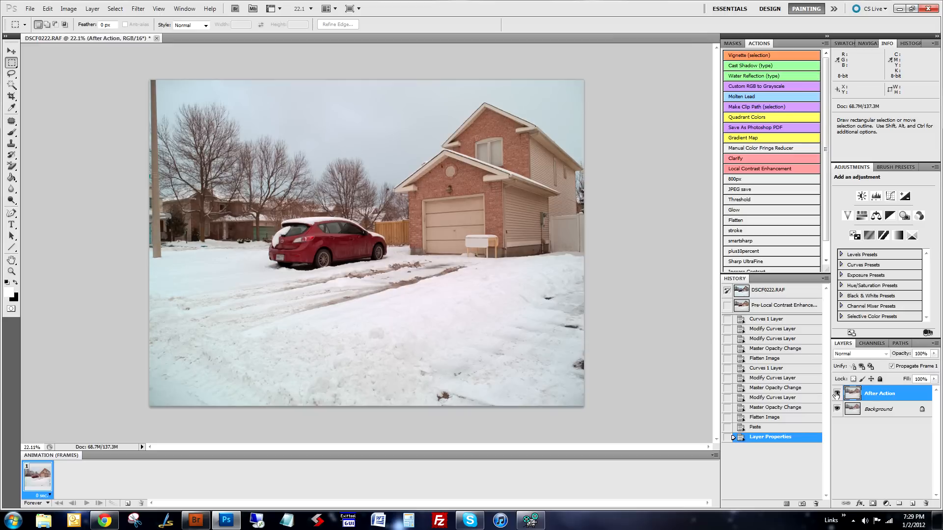
{"action": "left_click", "coordinate": [836, 395]}
{"action": "left_click", "coordinate": [836, 394]}
{"action": "left_click", "coordinate": [836, 395]}
{"action": "left_click", "coordinate": [836, 394]}
{"action": "left_click", "coordinate": [836, 393]}
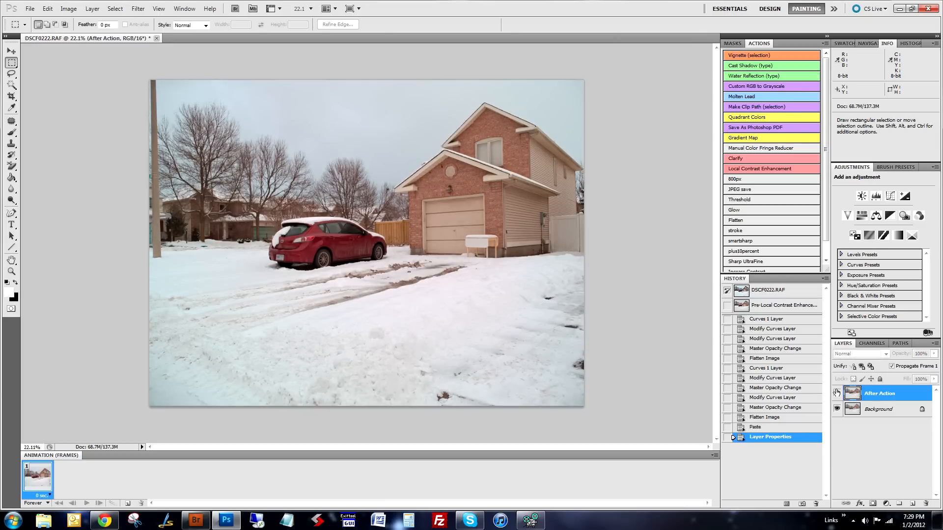
{"action": "left_click", "coordinate": [836, 392]}
{"action": "left_click", "coordinate": [837, 391]}
{"action": "left_click", "coordinate": [836, 391]}
{"action": "left_click", "coordinate": [837, 392]}
{"action": "left_click", "coordinate": [836, 392]}
{"action": "left_click", "coordinate": [837, 392]}
{"action": "left_click", "coordinate": [837, 392]}
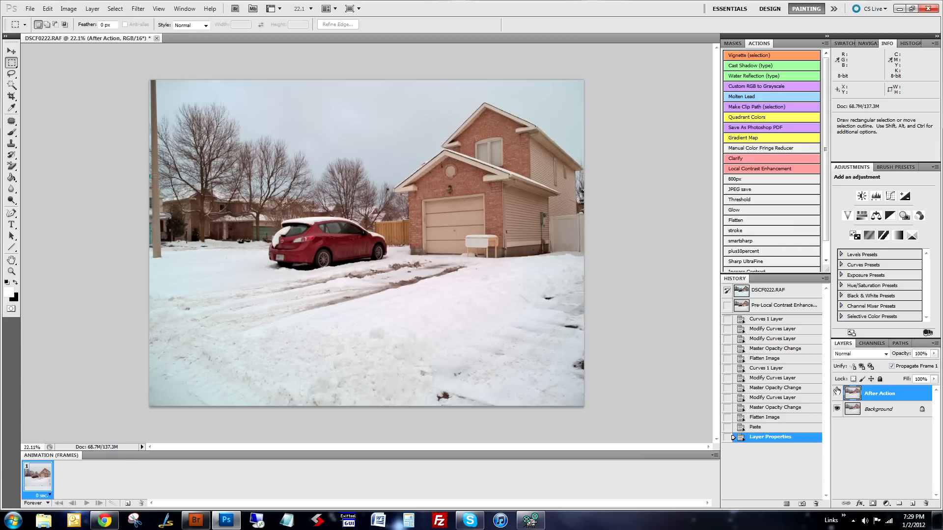
{"action": "left_click", "coordinate": [837, 391]}
{"action": "left_click", "coordinate": [836, 392]}
{"action": "left_click", "coordinate": [837, 392]}
{"action": "left_click", "coordinate": [837, 392]}
{"action": "left_click", "coordinate": [837, 392]}
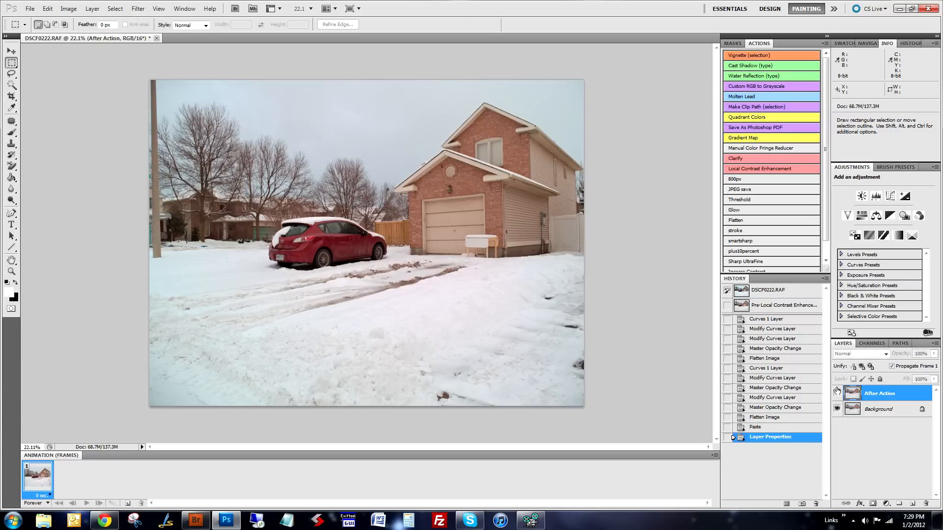
{"action": "left_click", "coordinate": [837, 392]}
{"action": "left_click", "coordinate": [837, 392]}
{"action": "left_click", "coordinate": [836, 392]}
- Lower the After Action layer's opacity to 62% and flatten the image
{"action": "left_click", "coordinate": [933, 354]}
{"action": "left_click_drag", "start_coordinate": [885, 364], "coordinate": [915, 360]}
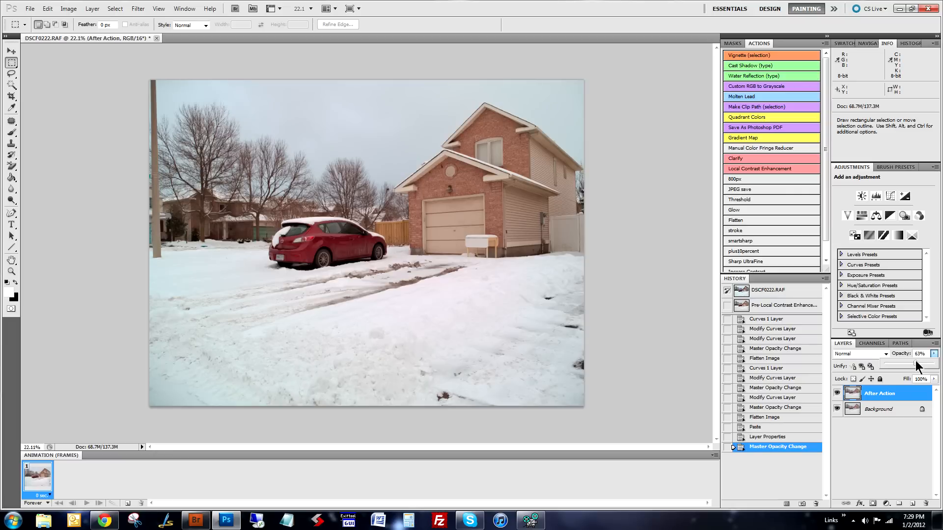
{"action": "left_click", "coordinate": [741, 220]}
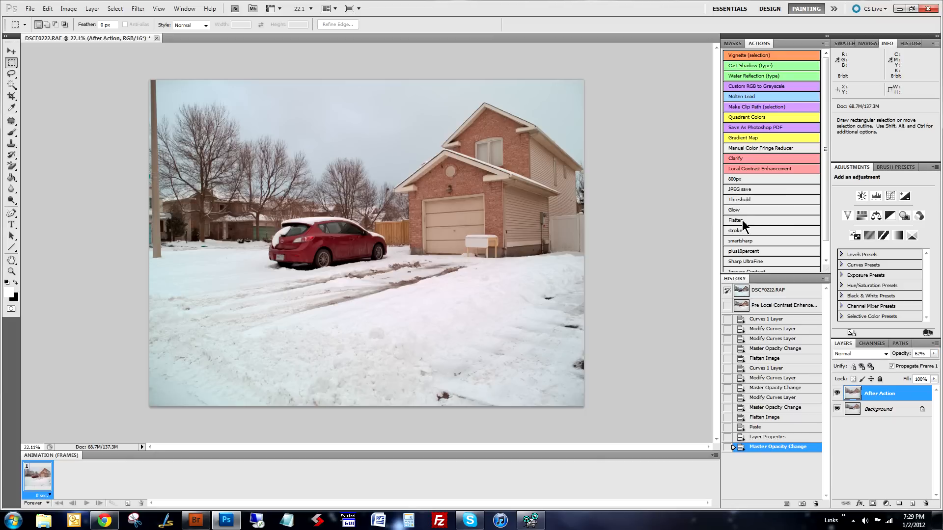
{"action": "key", "text": "ctrl+0"}
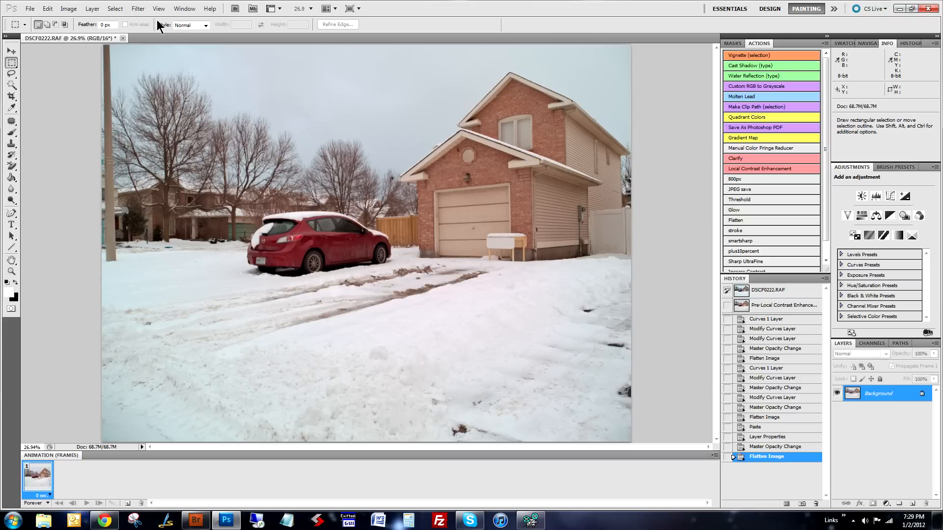
- Start the PTLens filter with all its corrections reset and overlay a dense red alignment grid on the photo
{"action": "left_click", "coordinate": [137, 9]}
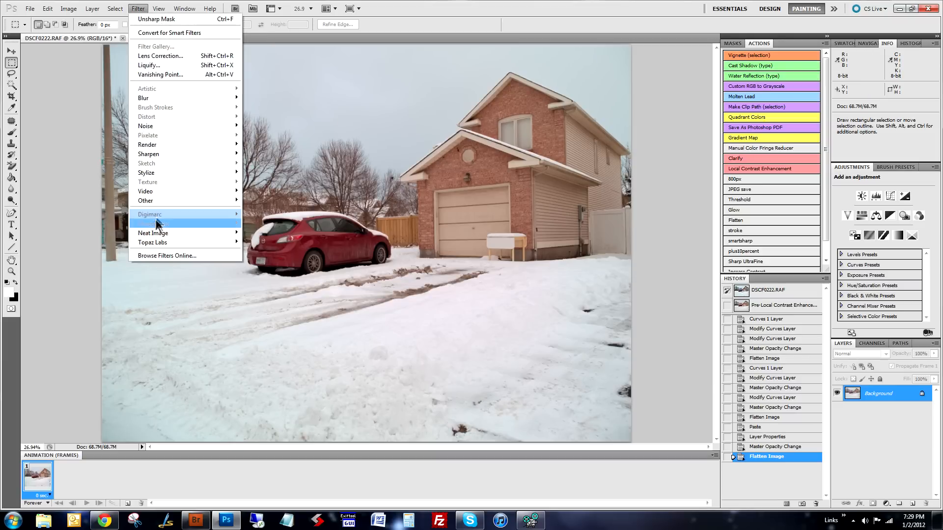
{"action": "left_click", "coordinate": [114, 226]}
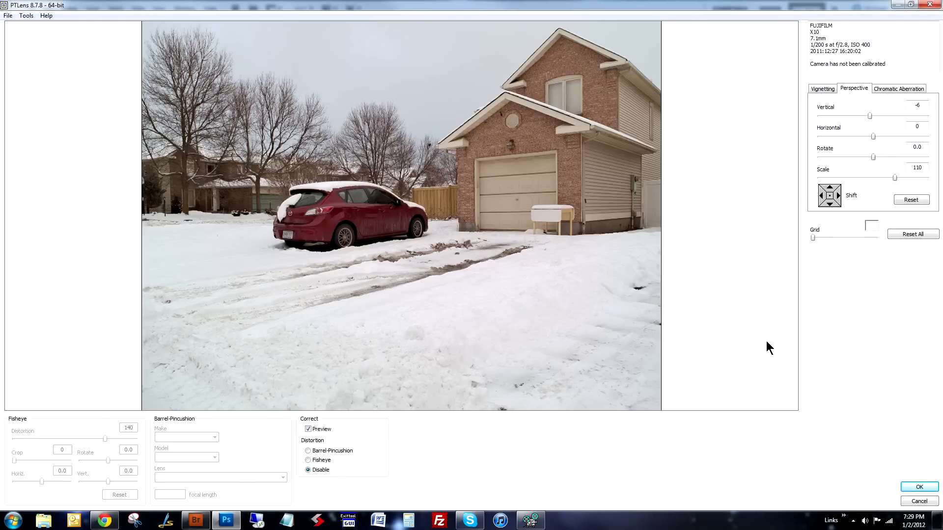
{"action": "left_click", "coordinate": [913, 236]}
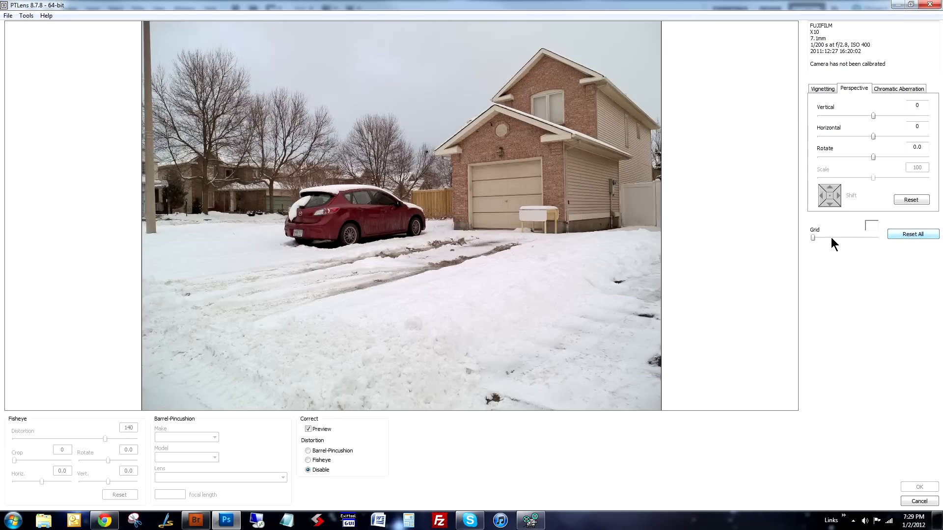
{"action": "left_click_drag", "start_coordinate": [812, 238], "coordinate": [872, 238]}
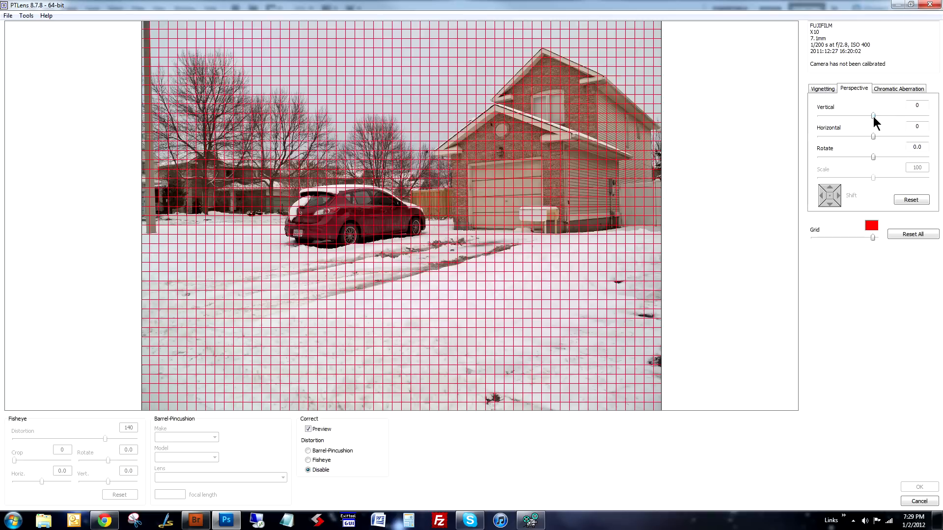
- Correct the perspective in PTLens with Vertical -8 and Scale 108, and apply it to the photo
{"action": "left_click_drag", "start_coordinate": [874, 115], "coordinate": [867, 116]}
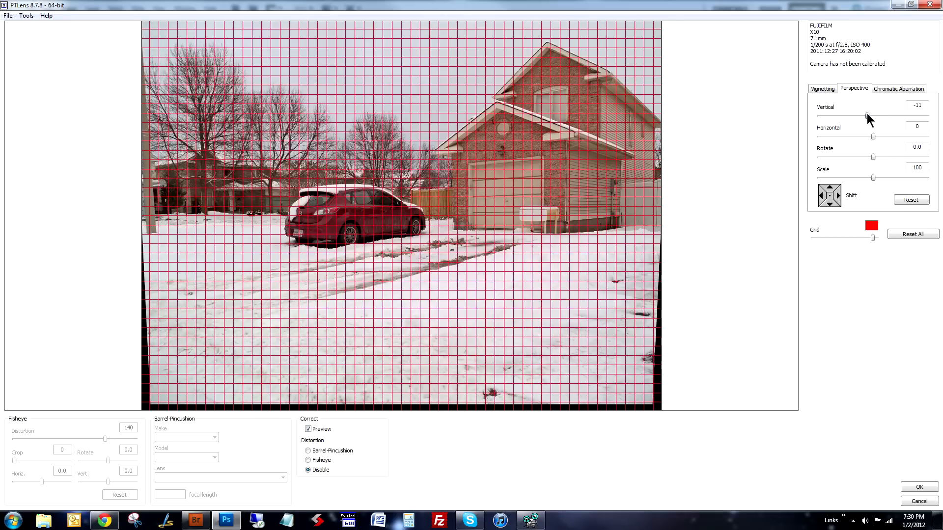
{"action": "left_click_drag", "start_coordinate": [867, 116], "coordinate": [869, 116]}
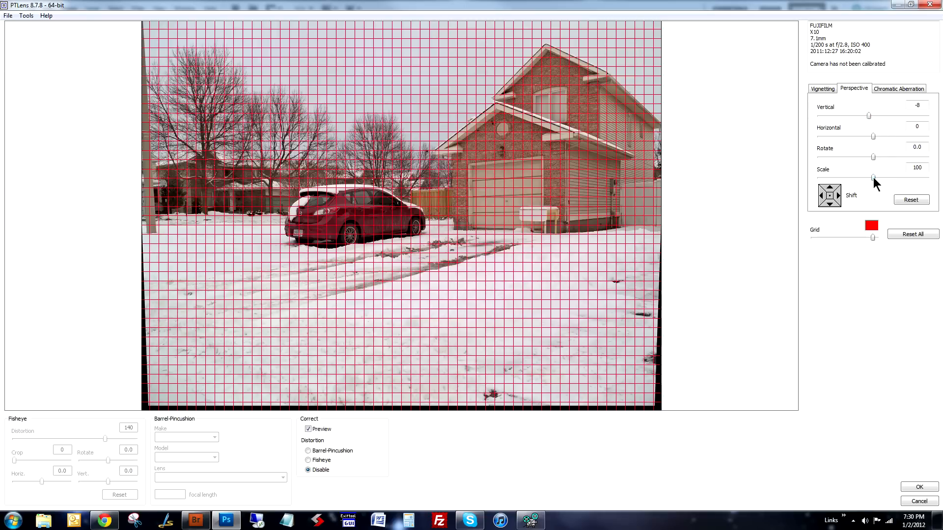
{"action": "left_click_drag", "start_coordinate": [874, 179], "coordinate": [890, 178]}
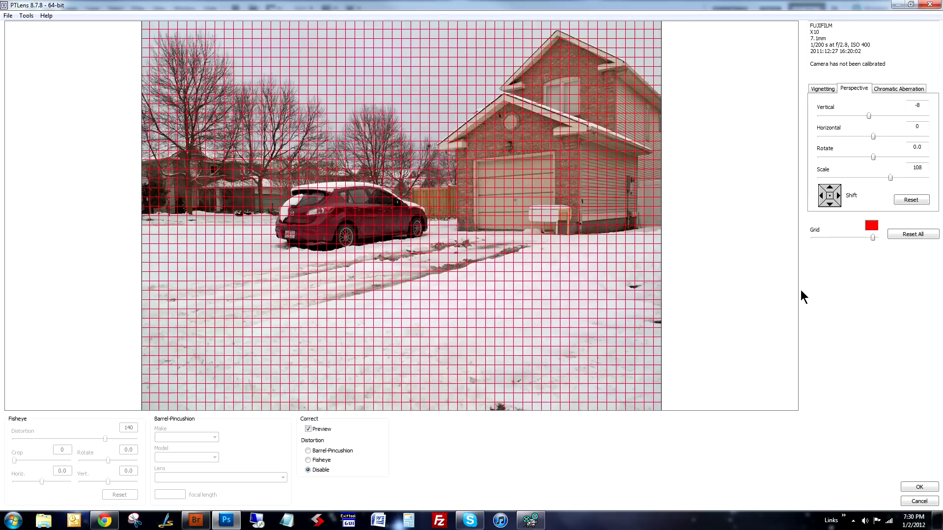
{"action": "left_click", "coordinate": [914, 489]}
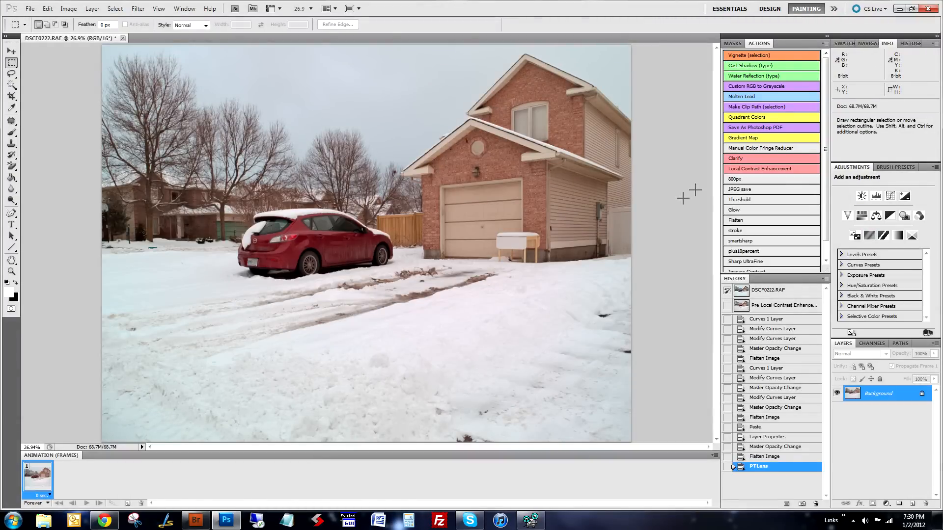
- Downsize the photo with the 800px action and sharpen it with the Sharp UltraFine action
{"action": "left_click", "coordinate": [739, 179]}
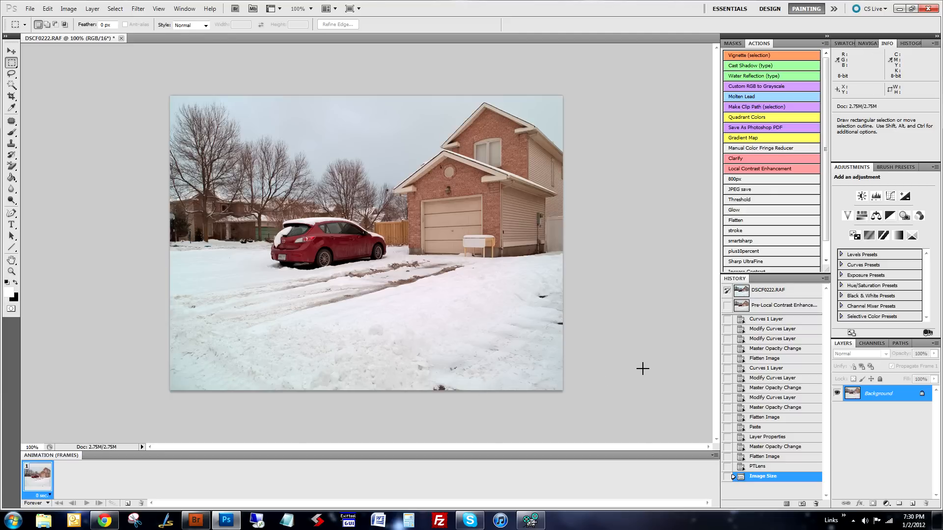
{"action": "left_click", "coordinate": [745, 261]}
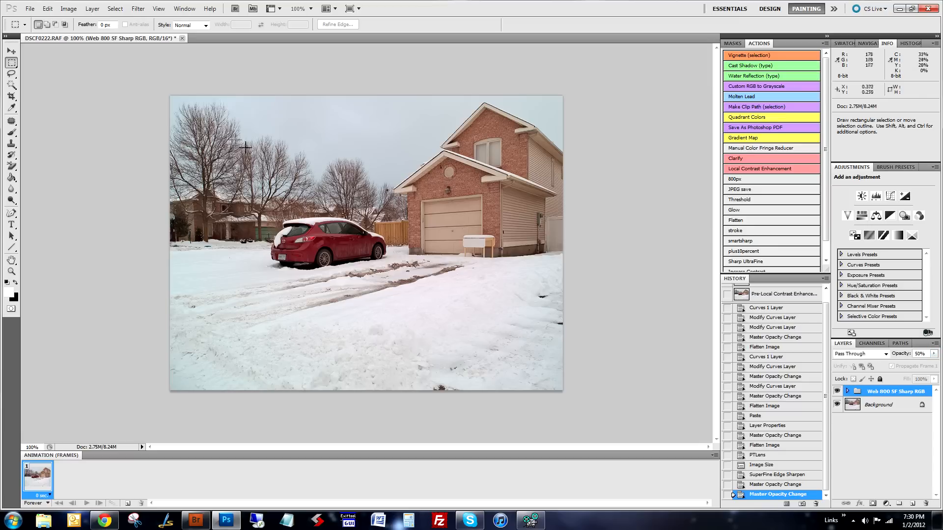
- Reduce the Web 800 SF Sharp RGB group's opacity to 20% and flatten the image
{"action": "left_click", "coordinate": [933, 353]}
{"action": "left_click", "coordinate": [883, 365]}
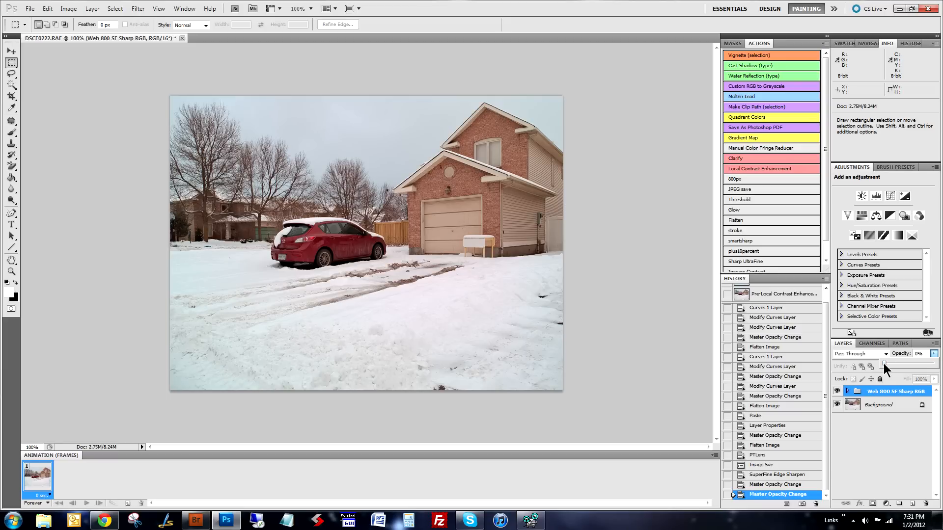
{"action": "left_click_drag", "start_coordinate": [883, 364], "coordinate": [894, 363]}
{"action": "left_click", "coordinate": [742, 219]}
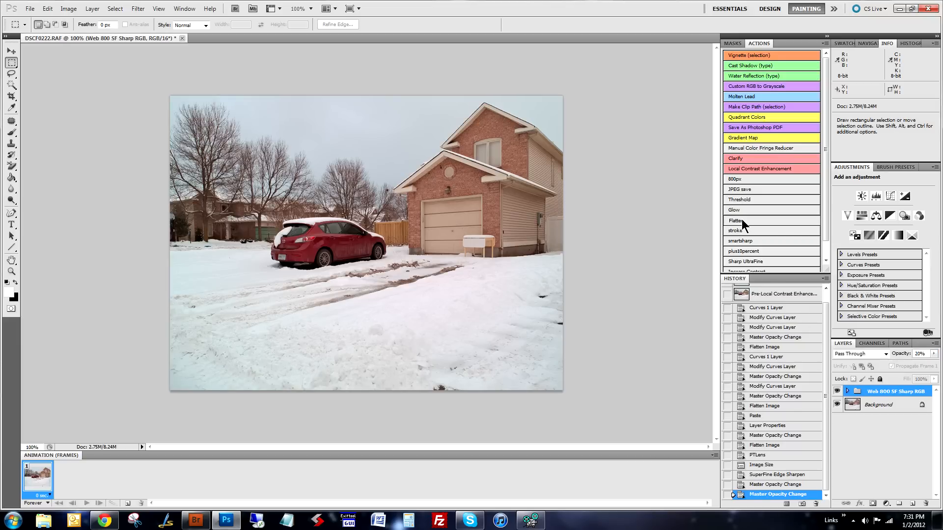